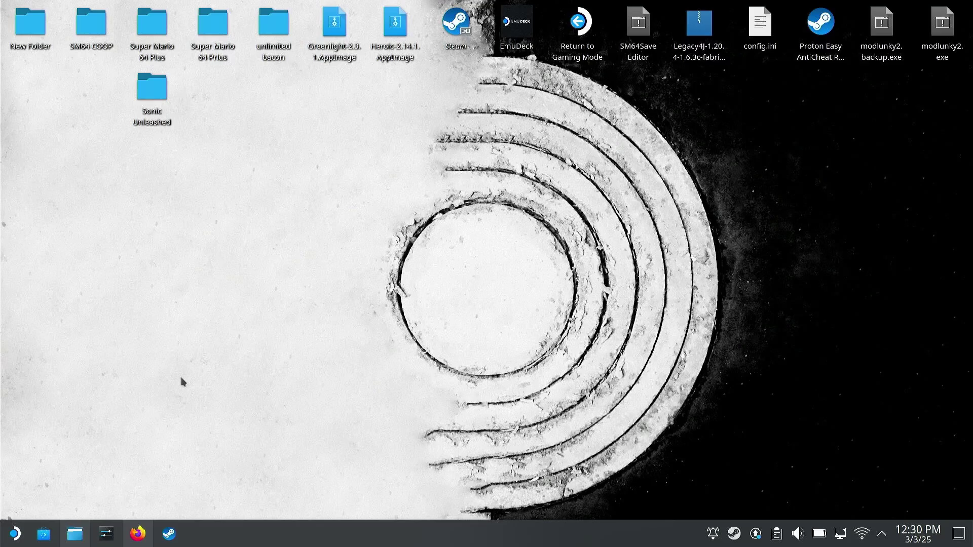
# Revisit the UnleashedRecomp v1.0.1 release page, then open the desktop's Sonic Unleashed folder in Dolphin
pyautogui.click(130, 531)
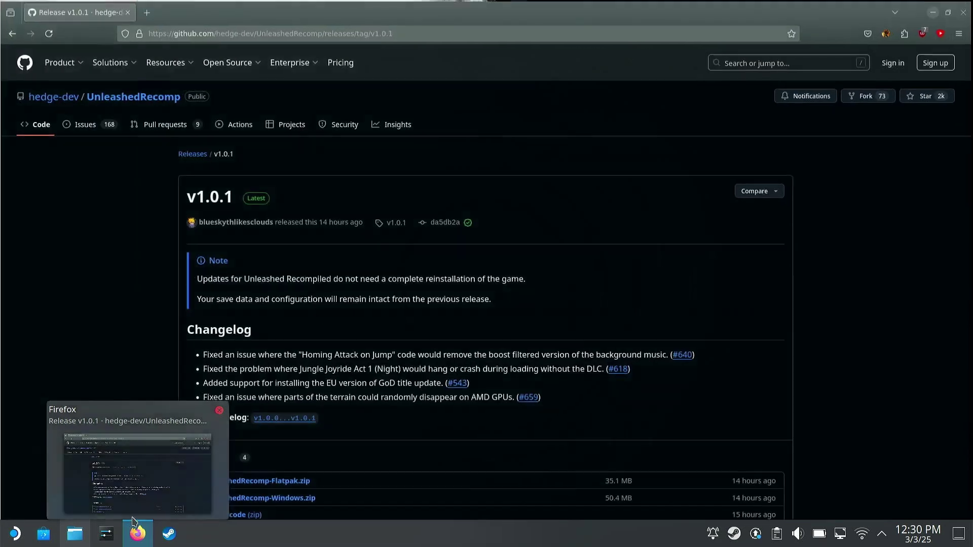
pyautogui.click(12, 32)
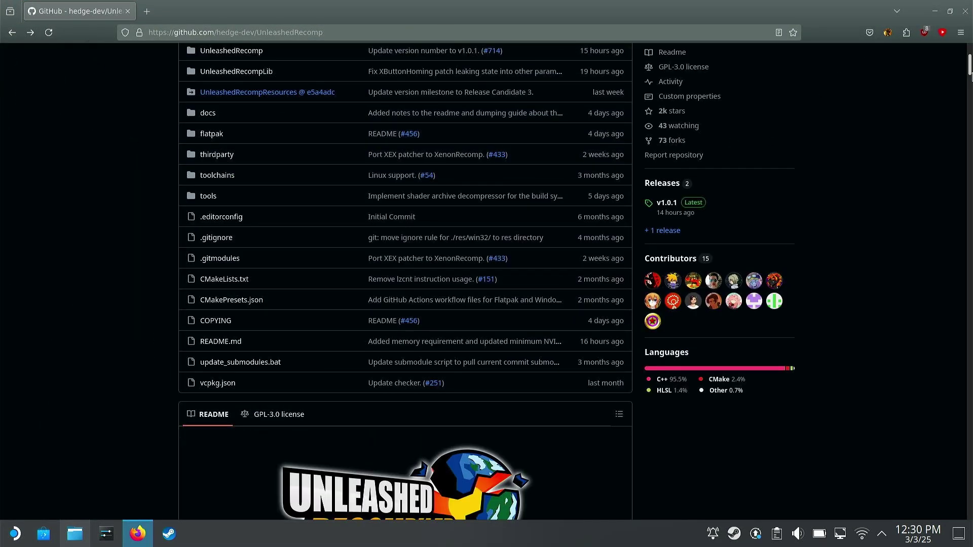
pyautogui.moveTo(970, 65); pyautogui.dragTo(968, 32)
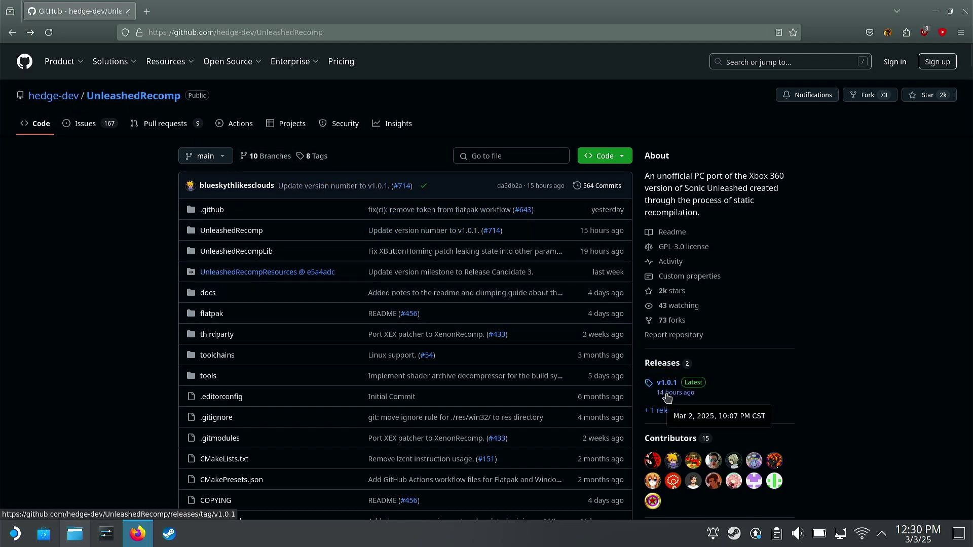
pyautogui.click(667, 398)
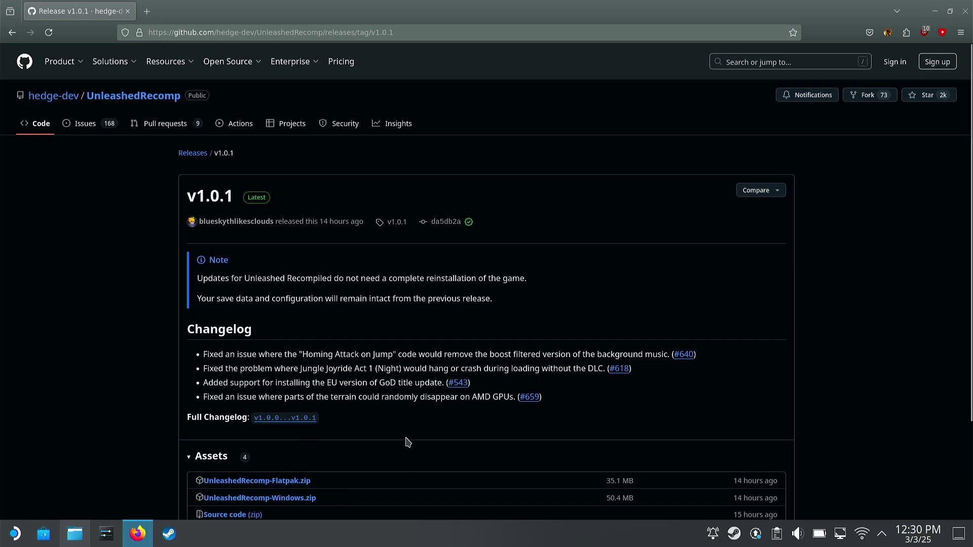
pyautogui.click(936, 6)
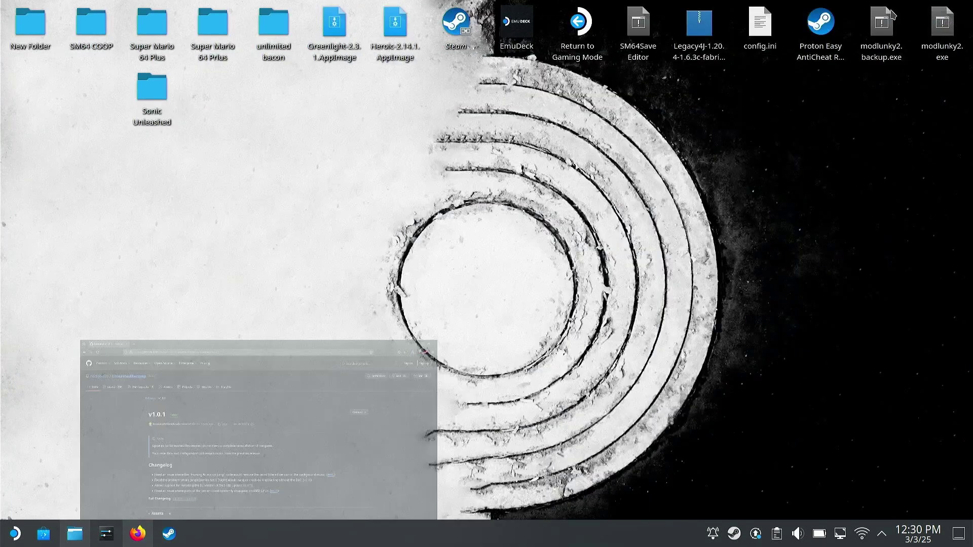
pyautogui.doubleClick(131, 123)
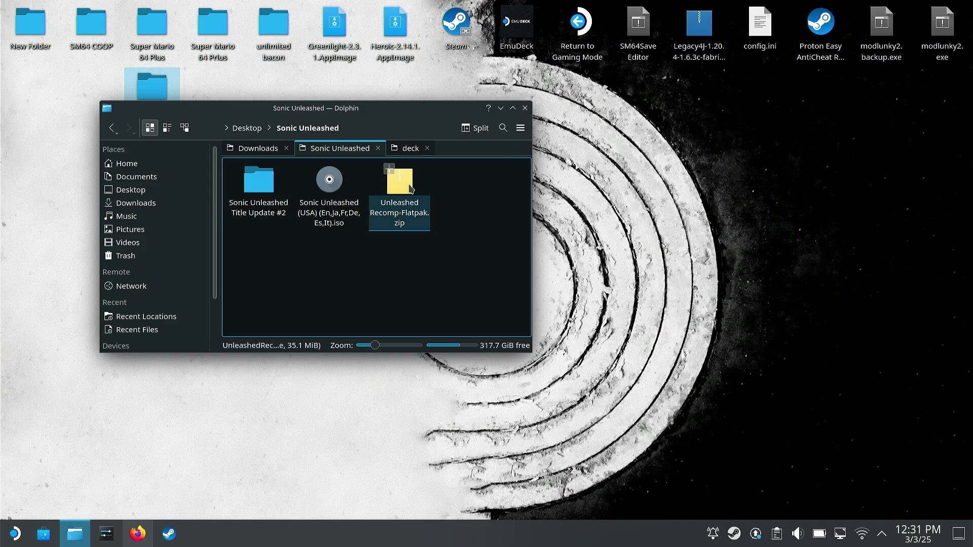
# Extract the UnleashedRecomp flatpak zip into the Sonic Unleashed folder
pyautogui.rightClick(410, 188)
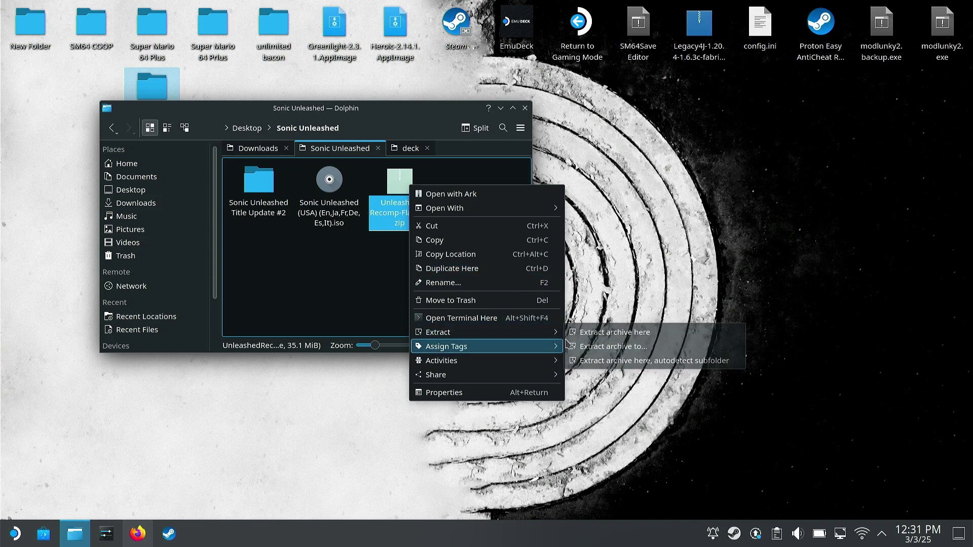
pyautogui.moveTo(564, 346)
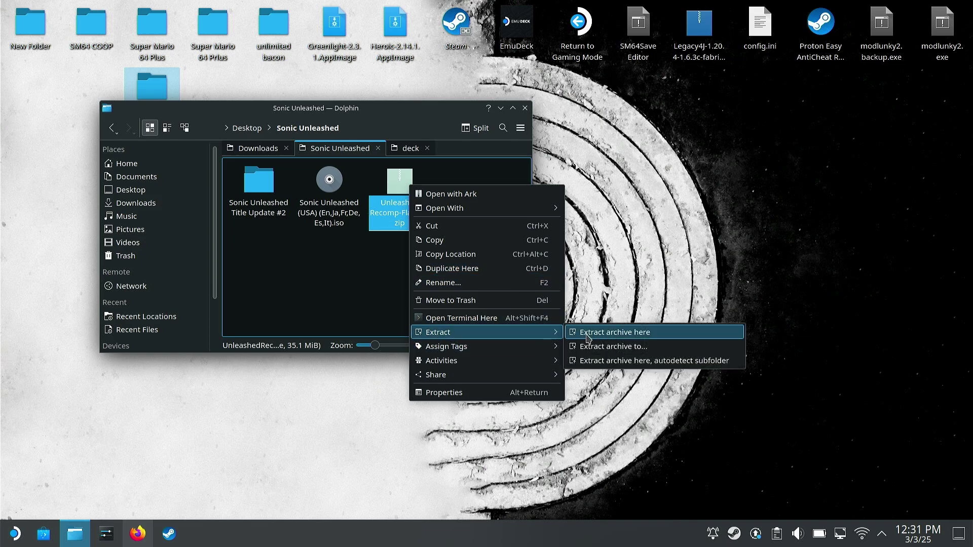
pyautogui.click(588, 335)
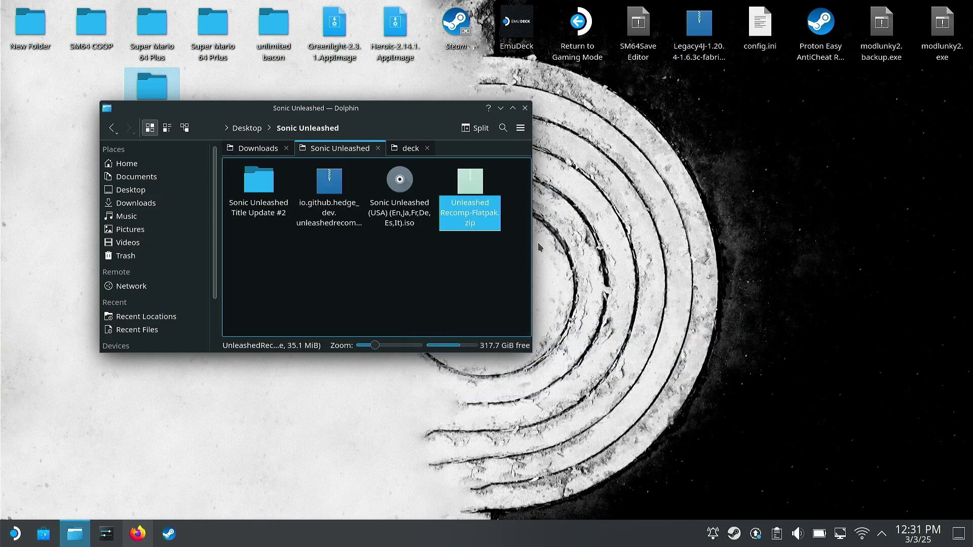
# Check the extracted flatpak file's properties, then open the bundle in Discover
pyautogui.click(330, 218)
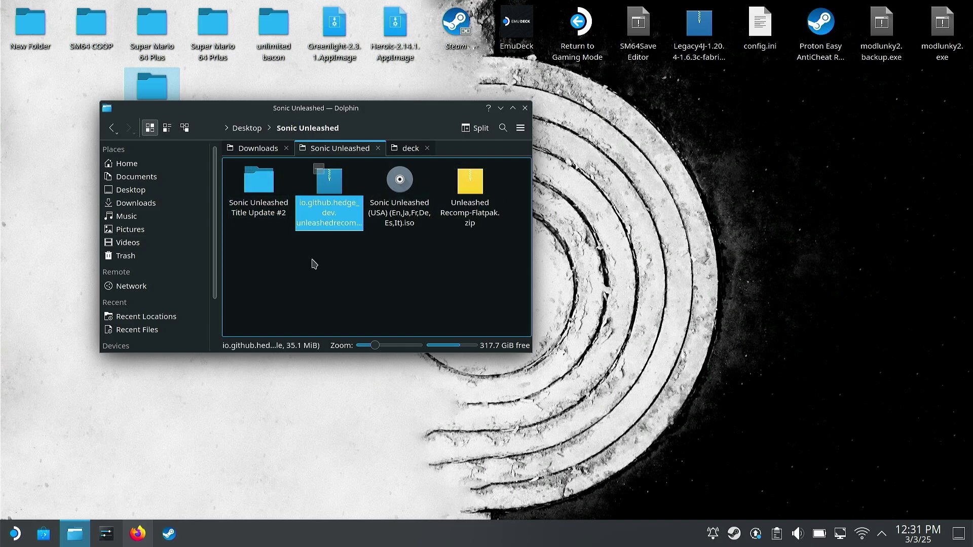
pyautogui.rightClick(325, 206)
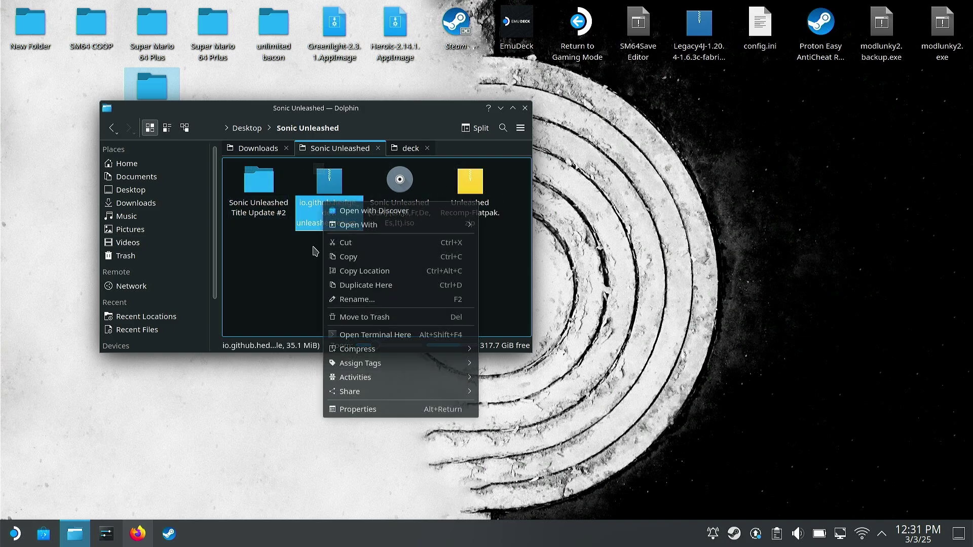
pyautogui.click(358, 409)
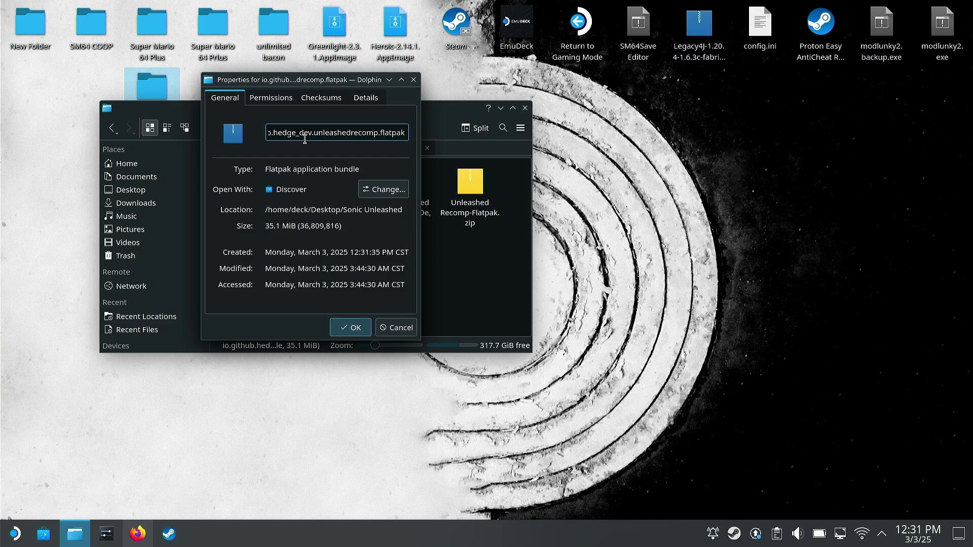
pyautogui.click(413, 80)
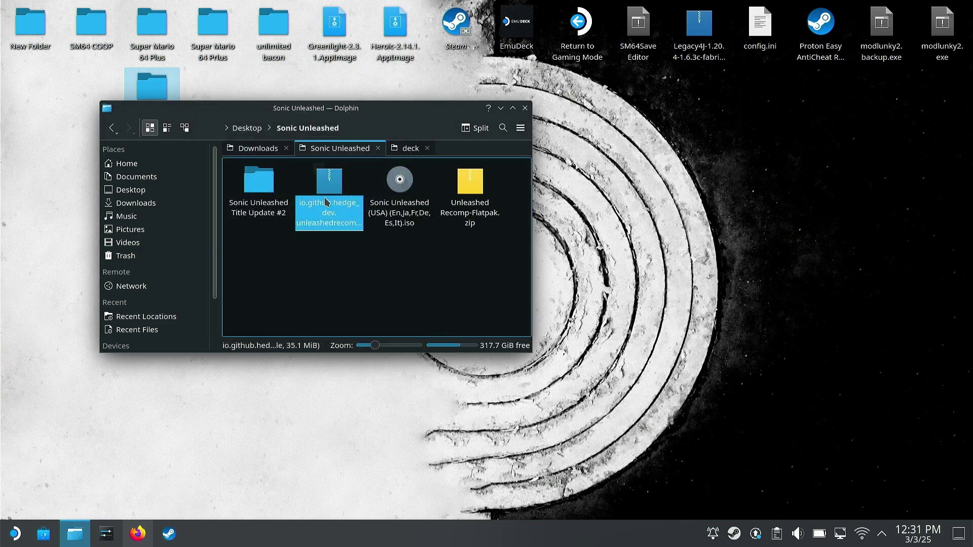
pyautogui.rightClick(335, 202)
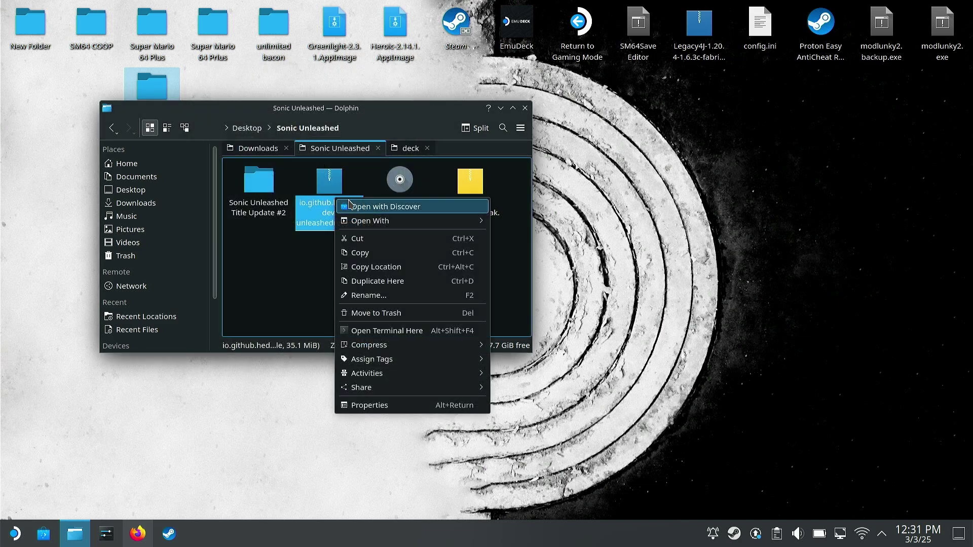
pyautogui.click(357, 207)
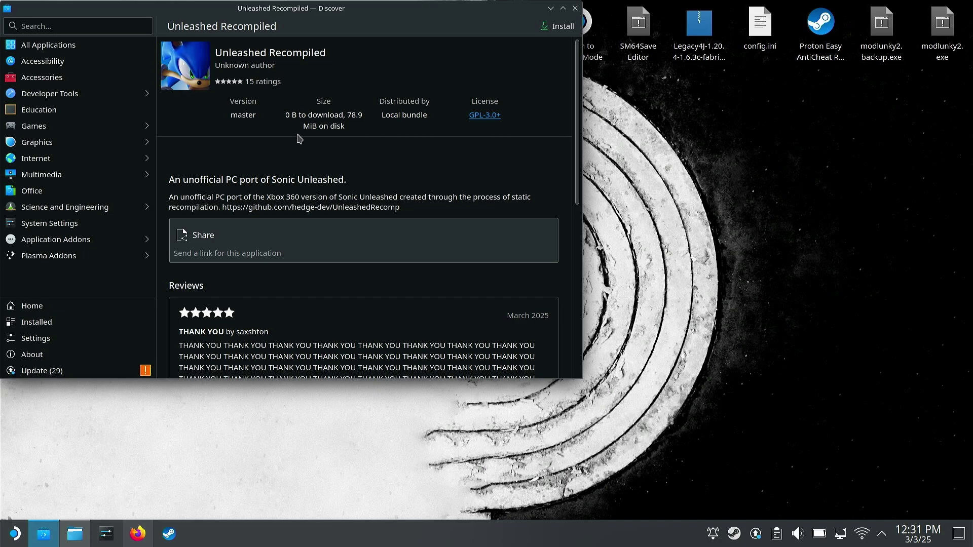
# Install Unleashed Recompiled from the local bundle in Discover, authenticating with the admin password
pyautogui.click(557, 26)
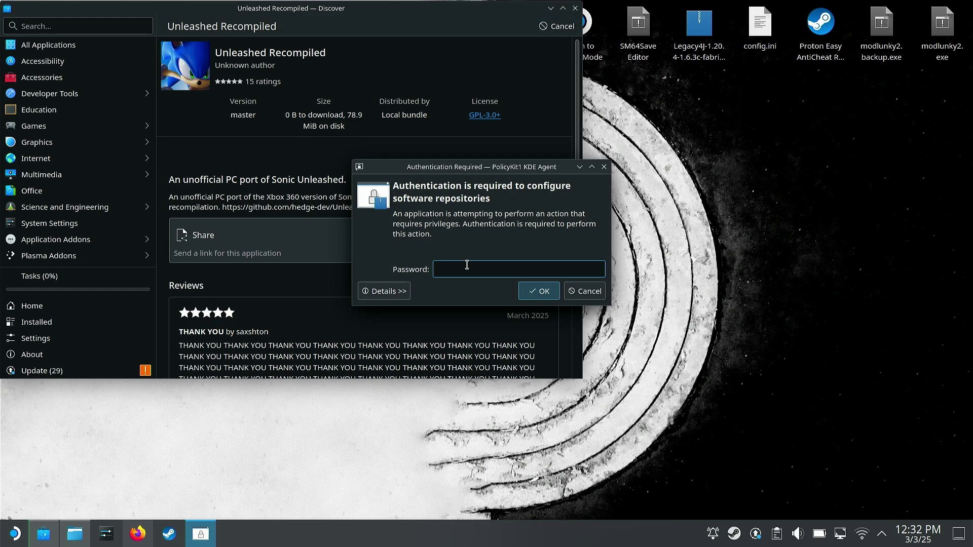
pyautogui.write('****')
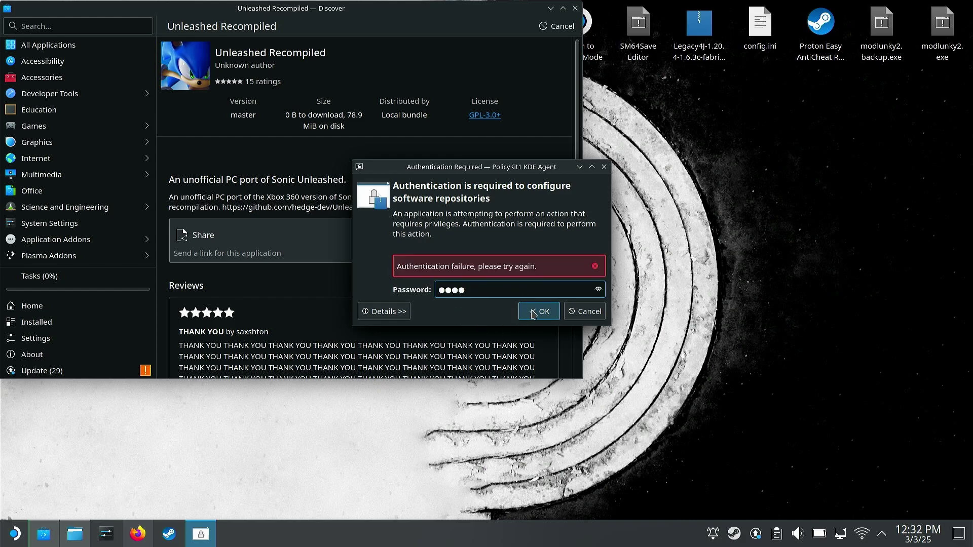
pyautogui.click(533, 313)
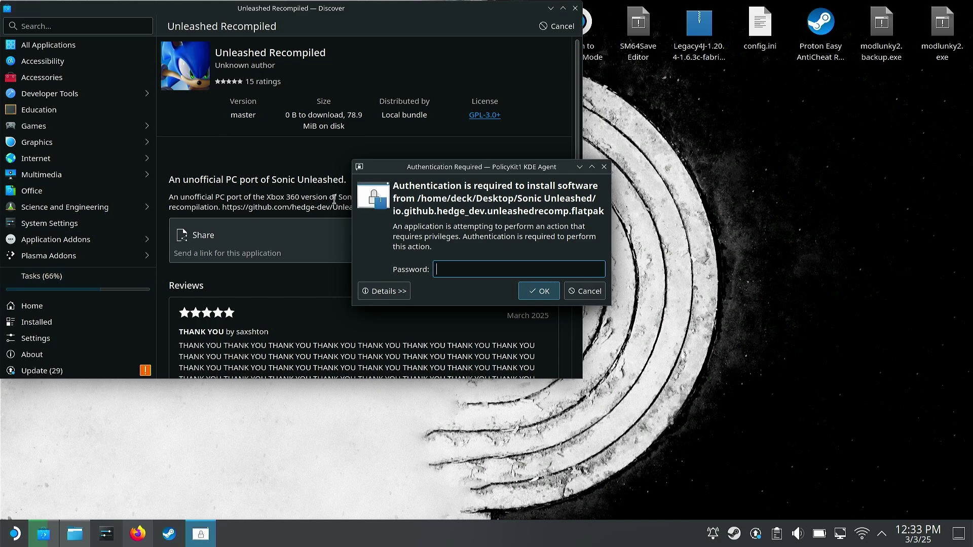
pyautogui.press('Escape')
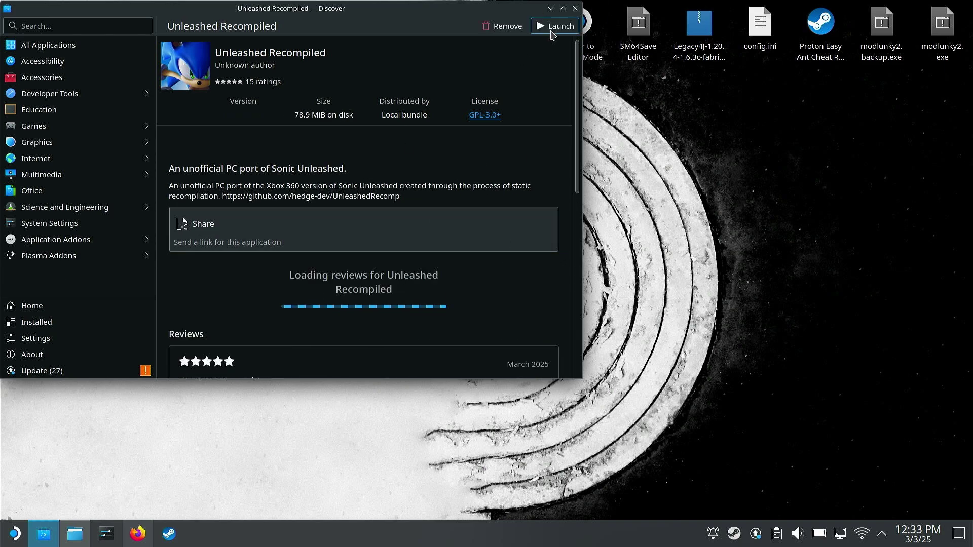
# Launch Unleashed Recompiled, keep English, pass the welcome page, and open the file chooser for game files
pyautogui.click(552, 32)
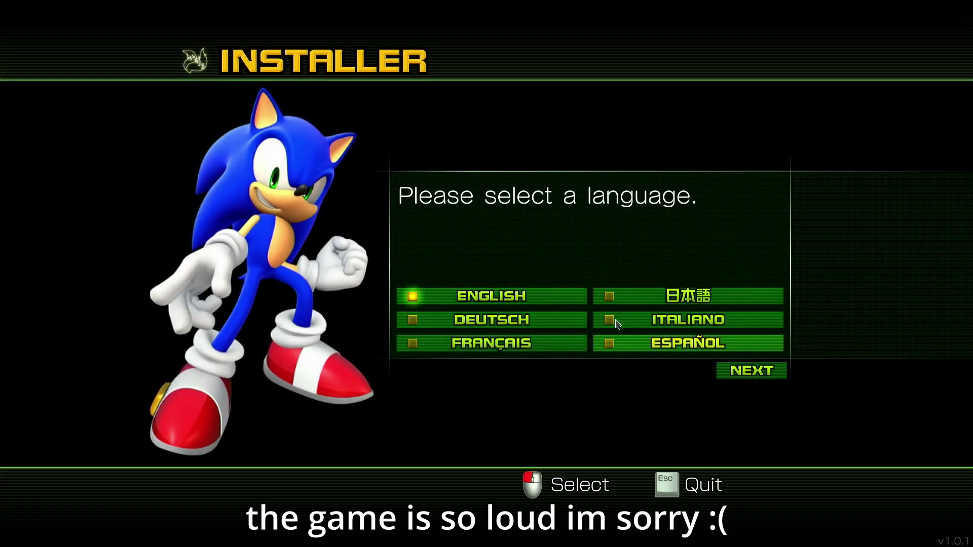
pyautogui.click(765, 376)
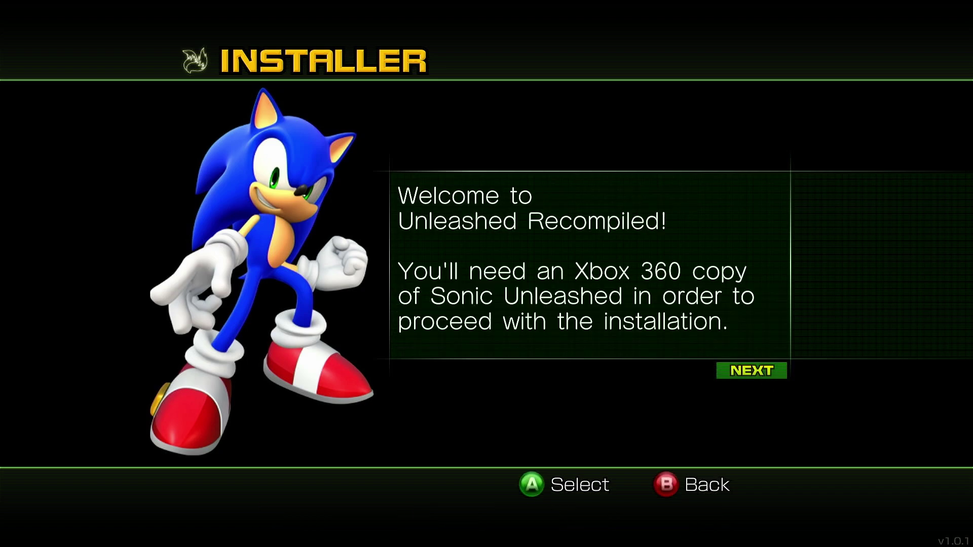
pyautogui.press('Return')
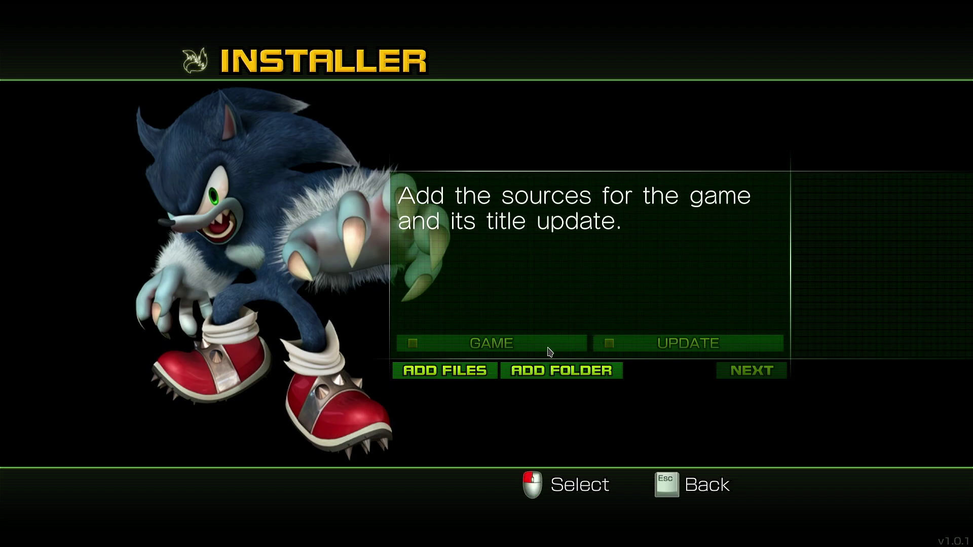
pyautogui.click(429, 374)
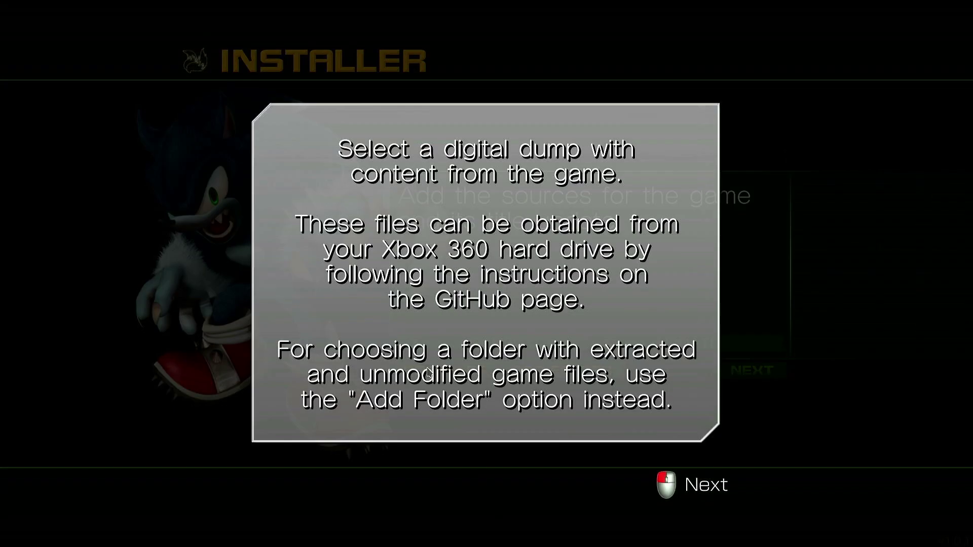
pyautogui.click(435, 373)
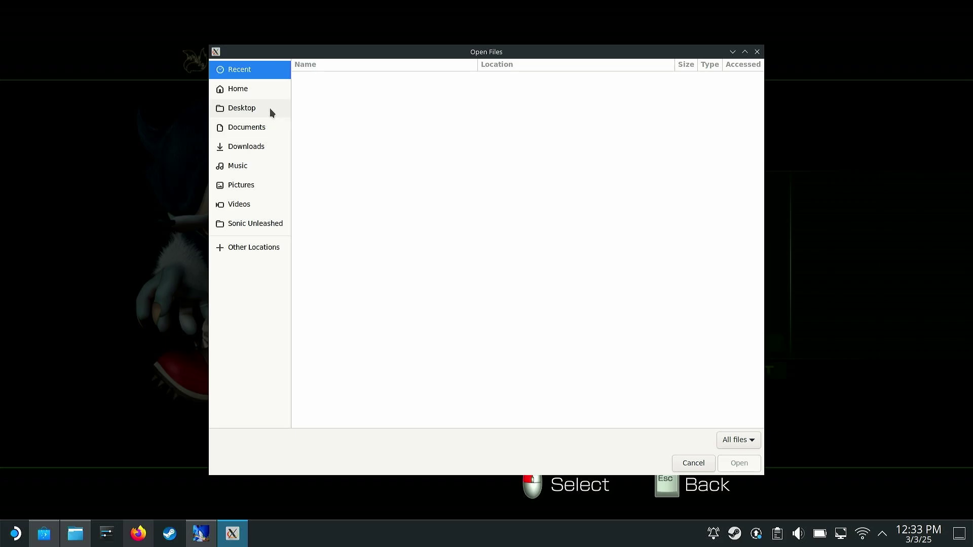
# Add the Sonic Unleashed (USA) ISO from the Desktop's Sonic Unleashed folder as the game source
pyautogui.click(256, 90)
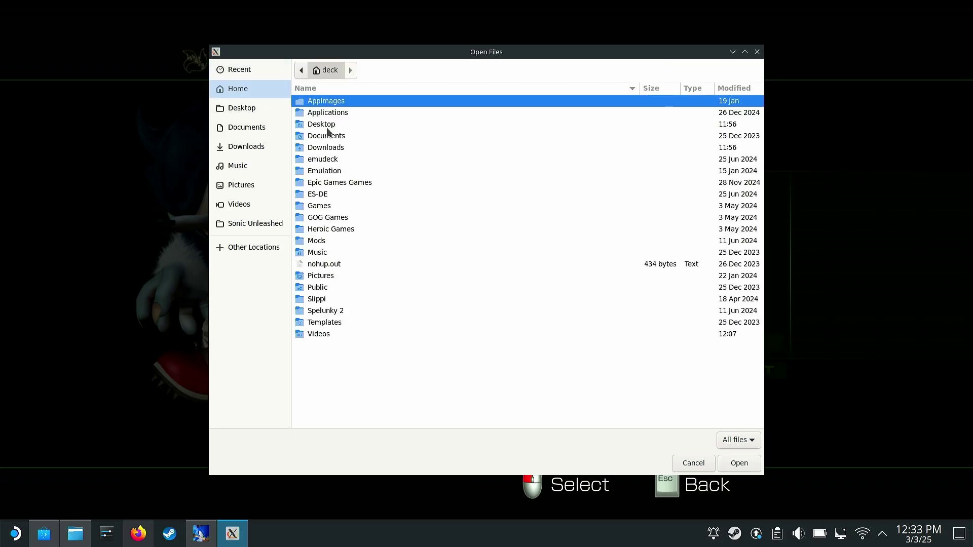
pyautogui.doubleClick(328, 125)
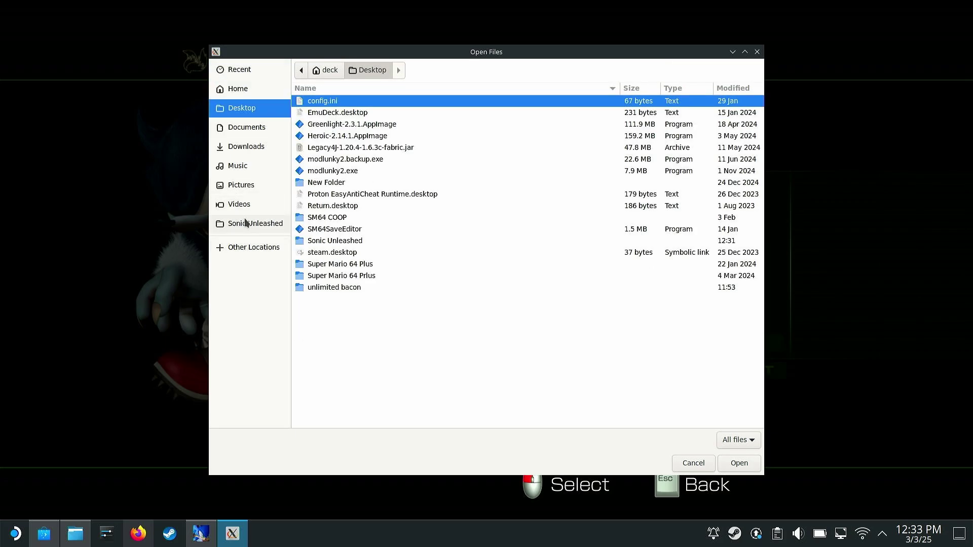
pyautogui.click(223, 231)
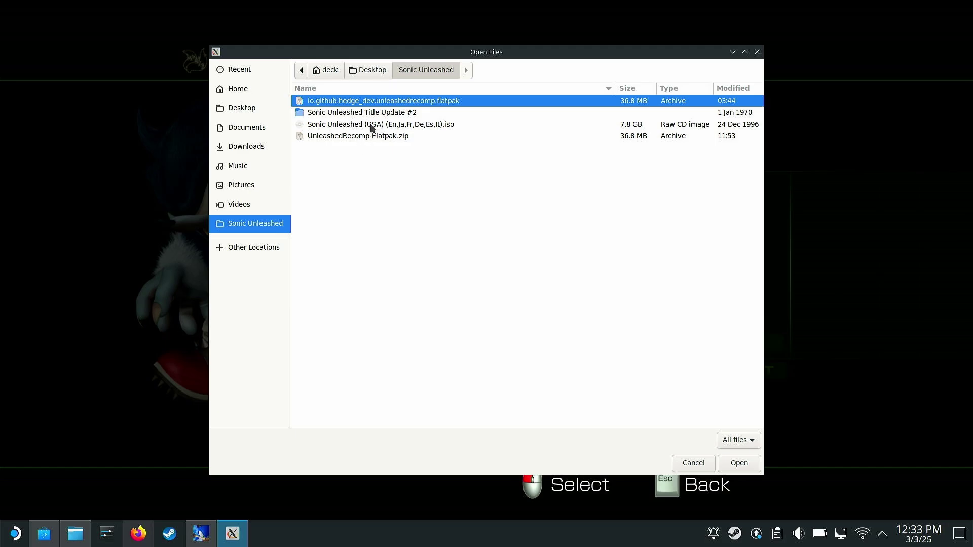
pyautogui.click(393, 127)
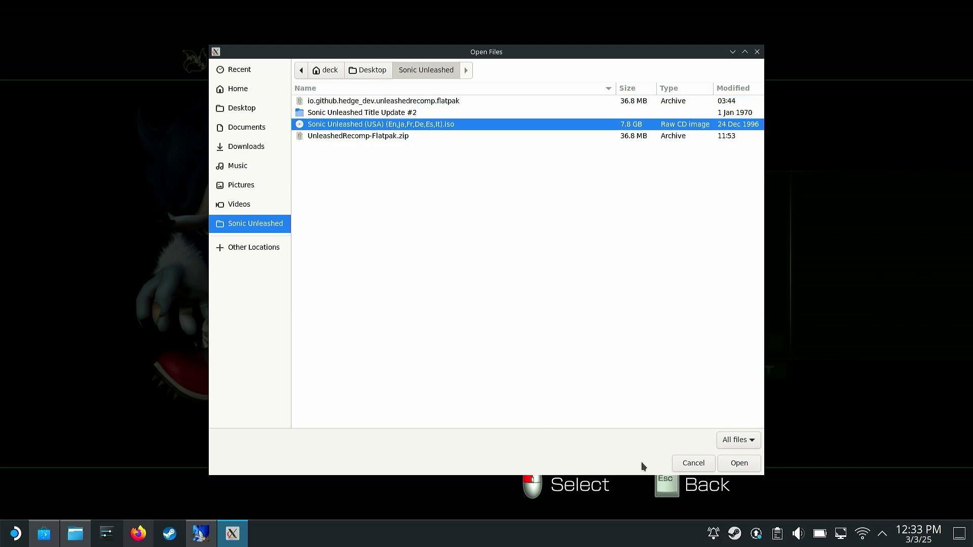
pyautogui.click(748, 464)
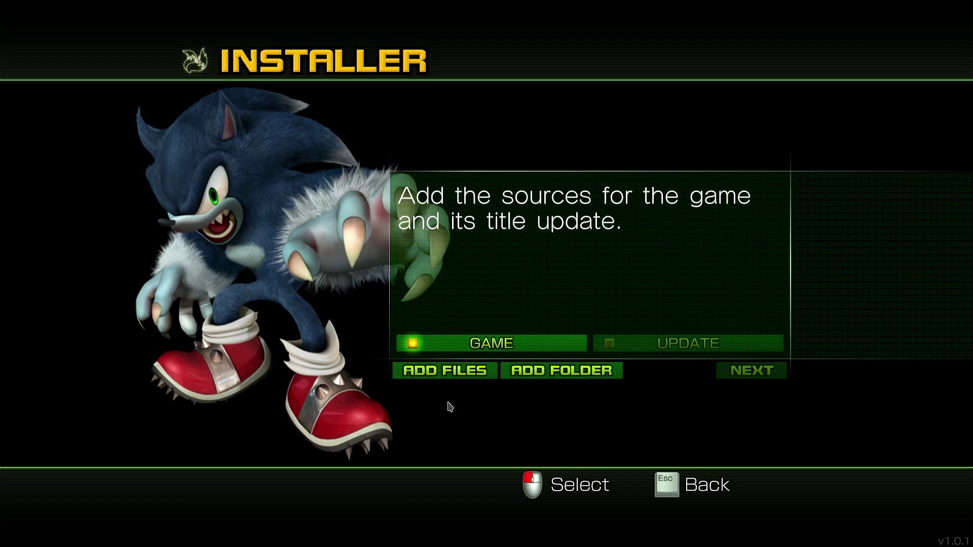
# Add the file from the Title Update #2 folder as the title update source
pyautogui.click(435, 371)
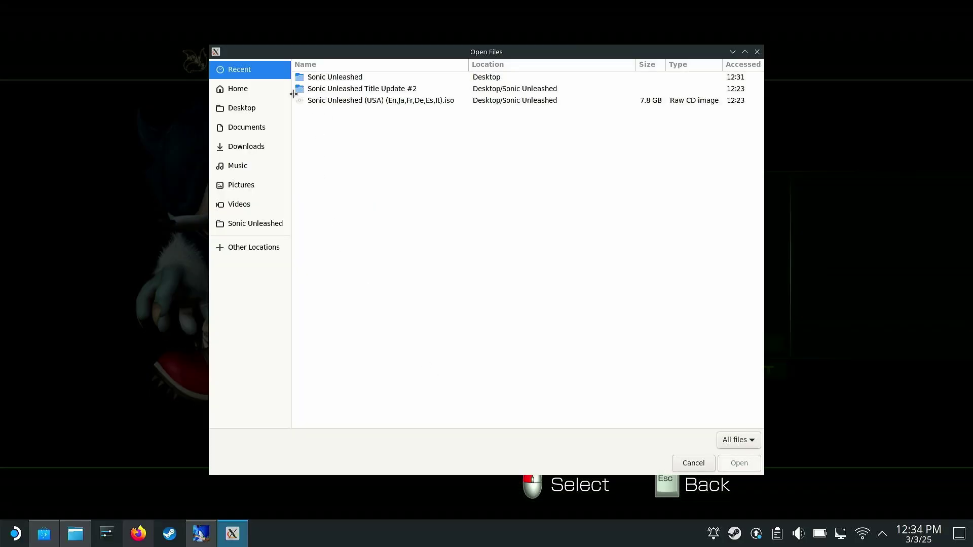
pyautogui.doubleClick(358, 90)
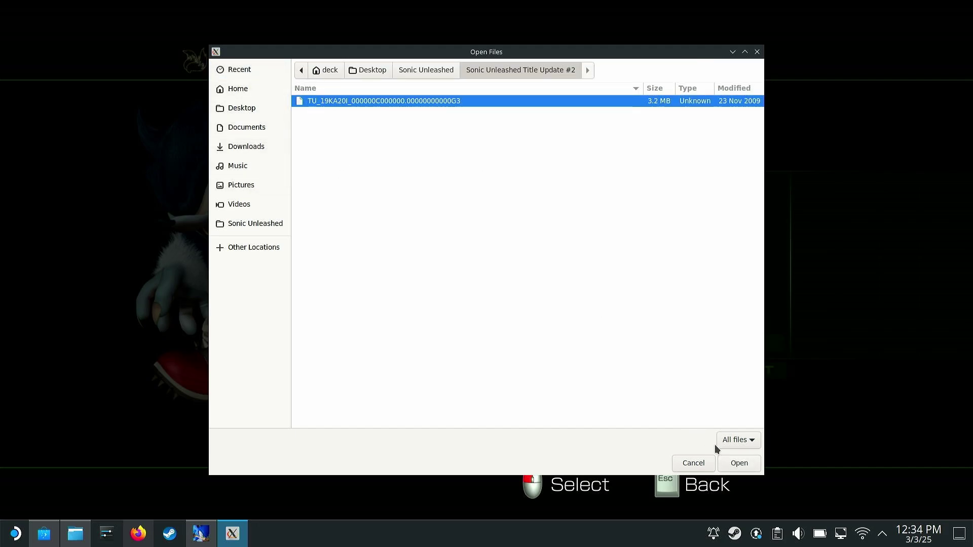
pyautogui.click(738, 463)
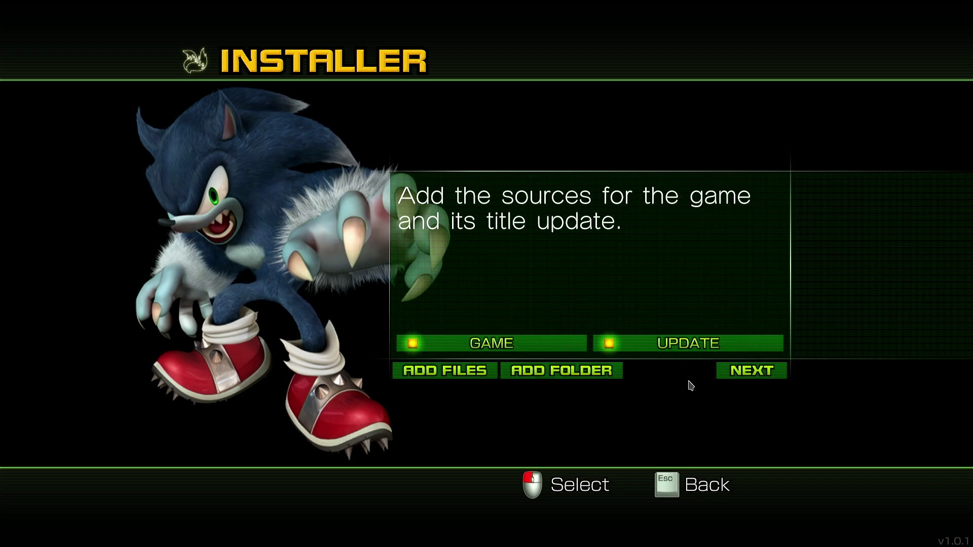
# Skip the DLC step and confirm the warning to reach the 5.70 GiB install summary
pyautogui.click(755, 377)
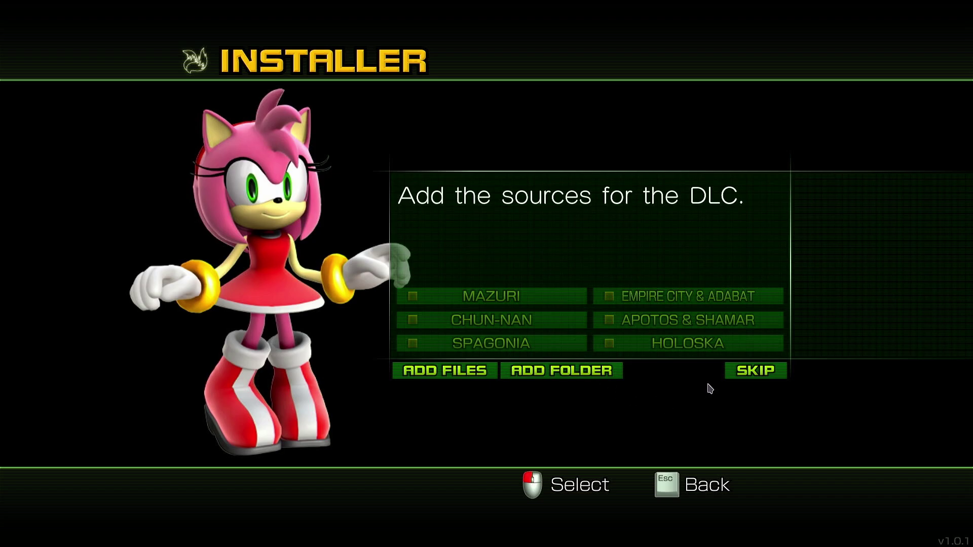
pyautogui.click(753, 374)
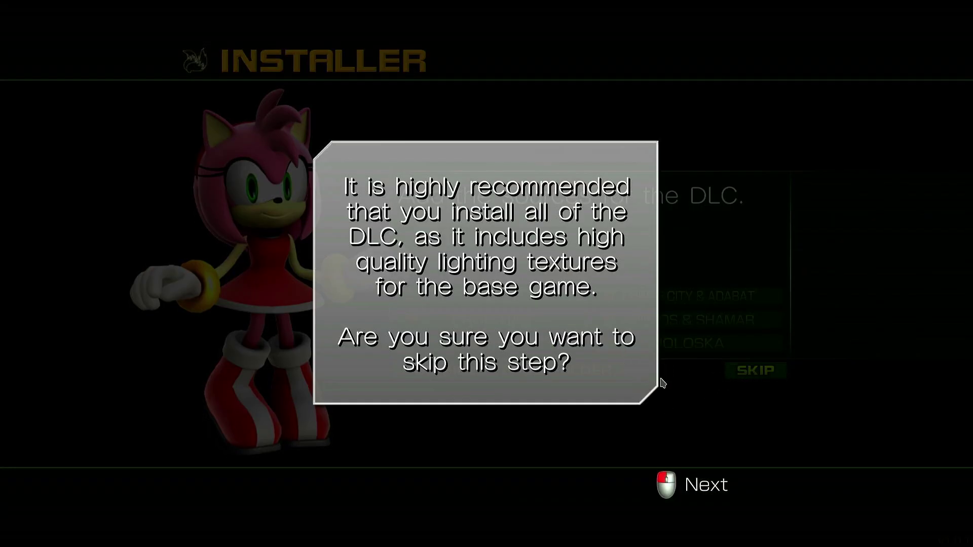
pyautogui.click(655, 397)
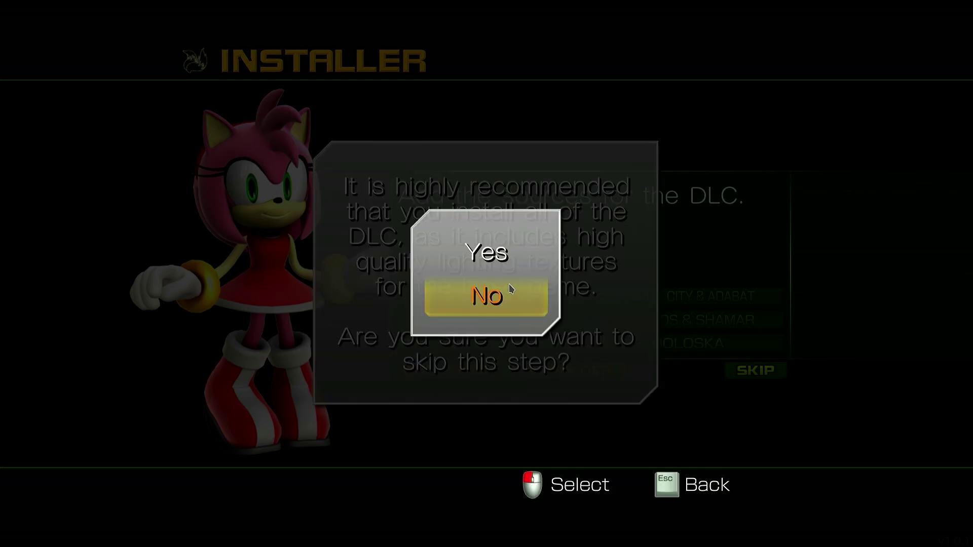
pyautogui.click(509, 256)
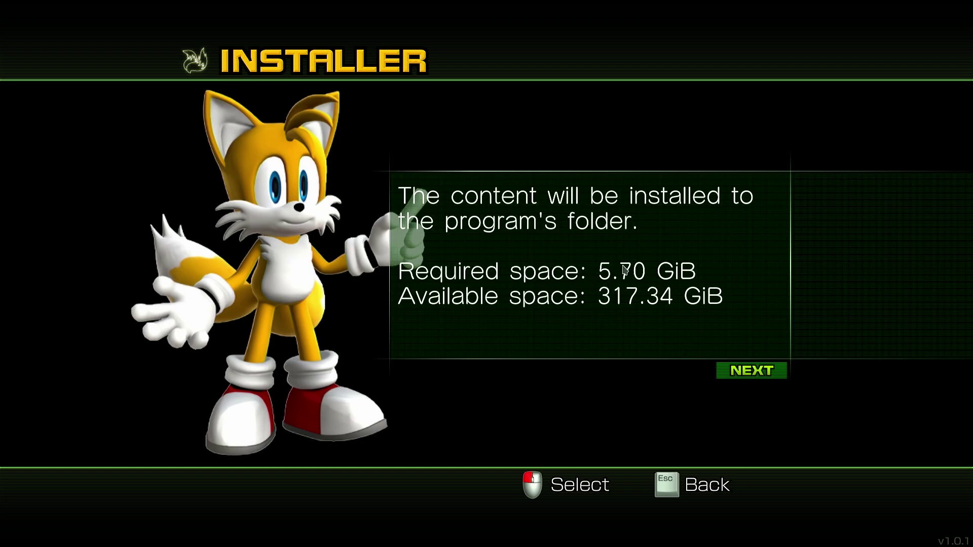
# Start the installation and let the game launch to the Sonic Unleashed title screen
pyautogui.click(767, 374)
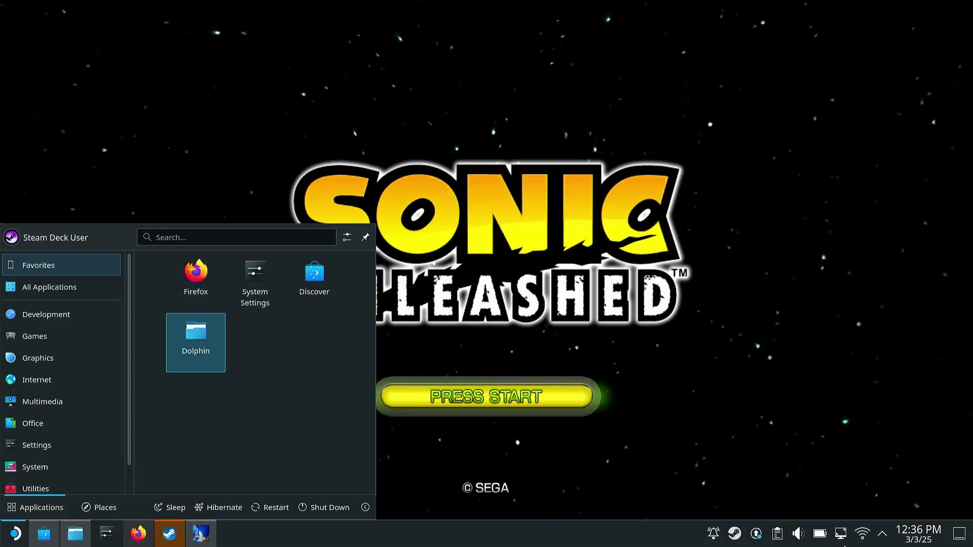
# Close the running Sonic Unleashed window from the taskbar and dismiss the application launcher
pyautogui.rightClick(206, 533)
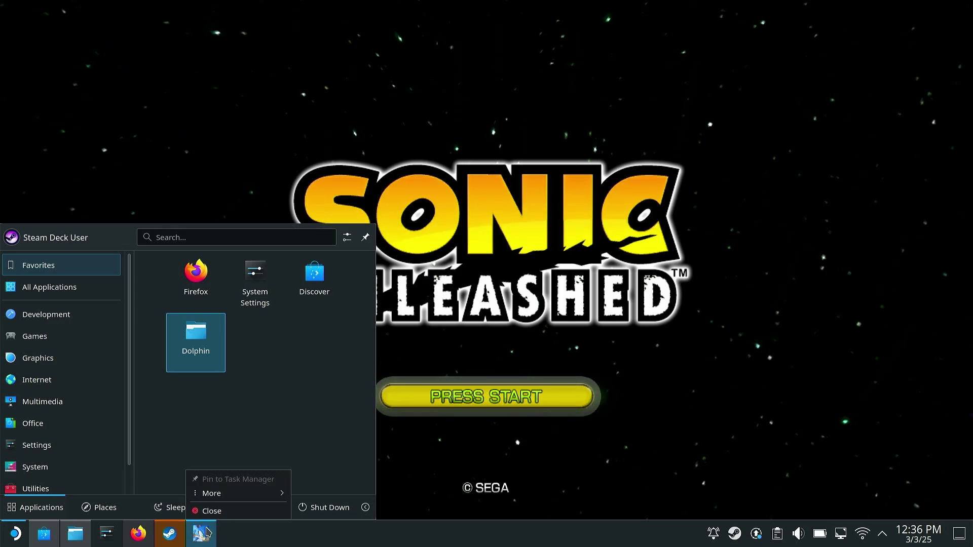
pyautogui.click(225, 510)
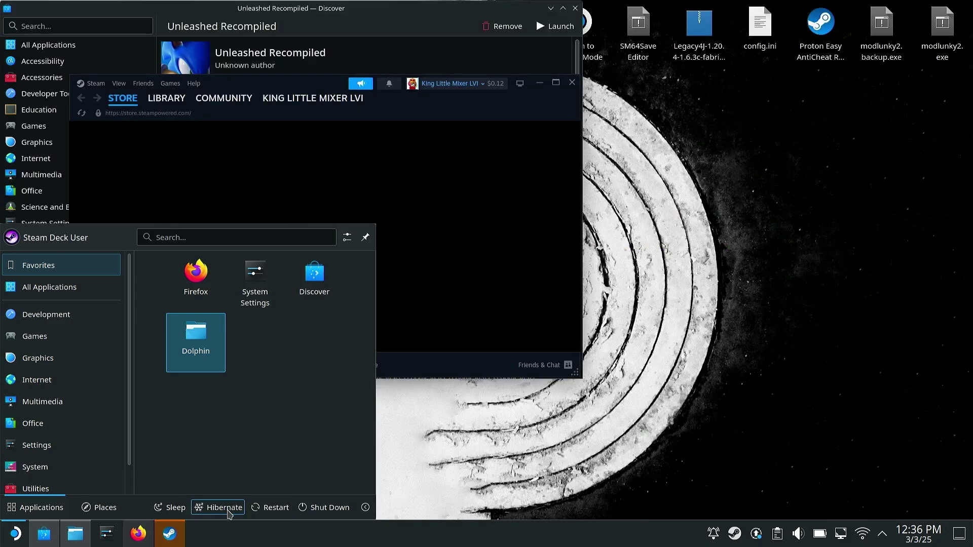
pyautogui.click(406, 142)
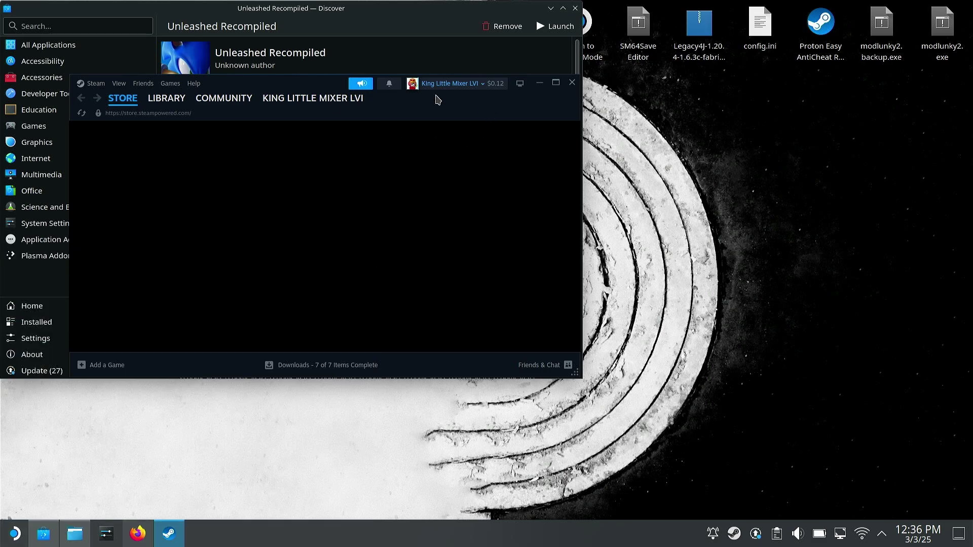
pyautogui.moveTo(175, 100)
# Add Unleashed Recompiled to Steam through Add a Non-Steam Game, ticking it in the program list
pyautogui.click(100, 371)
pyautogui.click(137, 380)
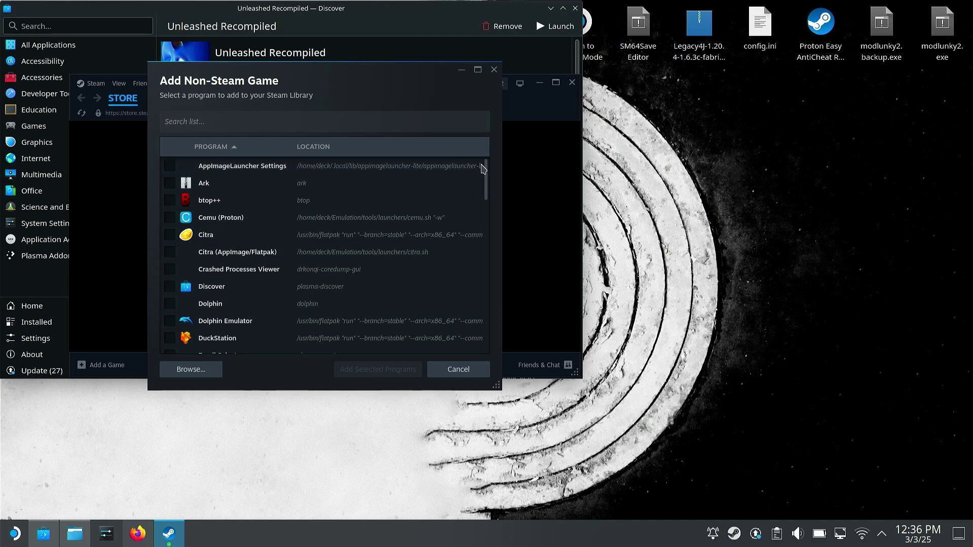
pyautogui.moveTo(482, 168); pyautogui.dragTo(469, 327)
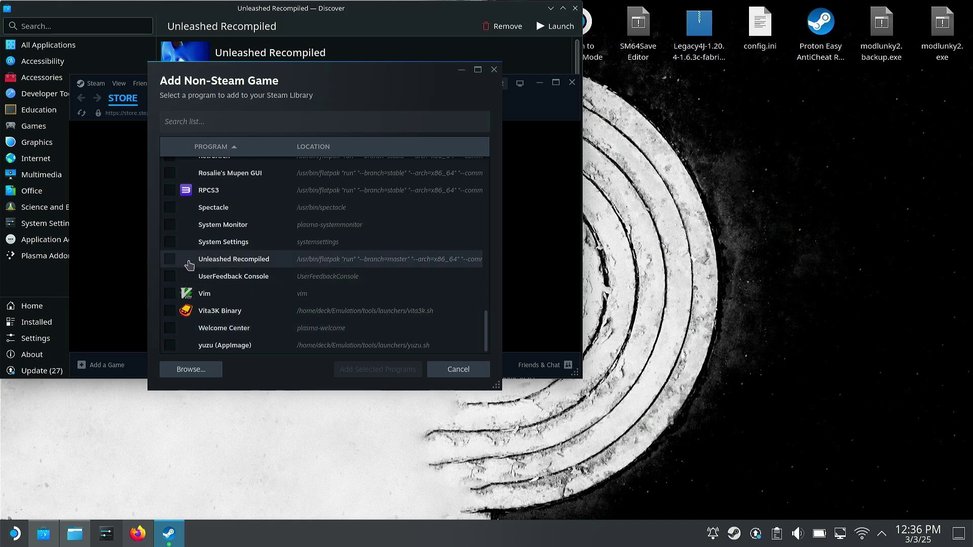
pyautogui.click(169, 259)
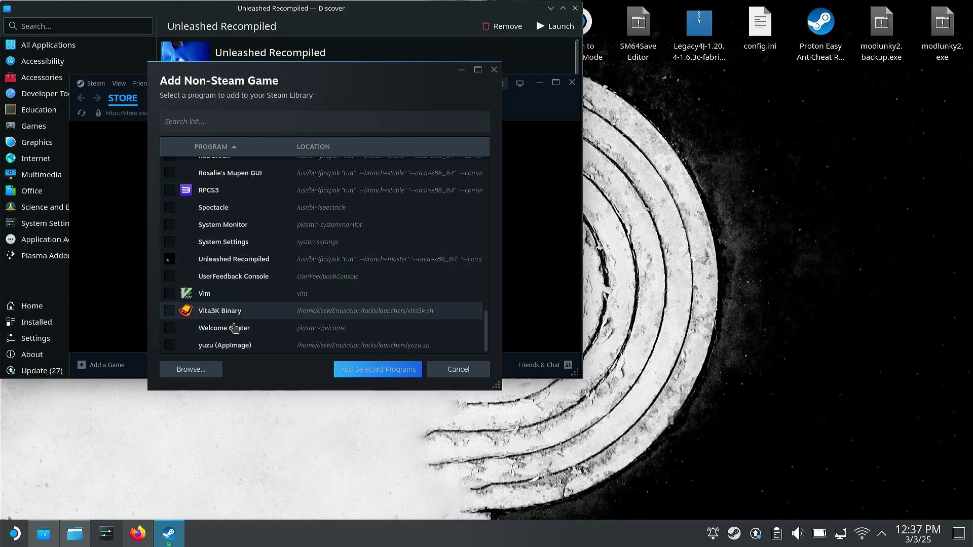
pyautogui.click(377, 370)
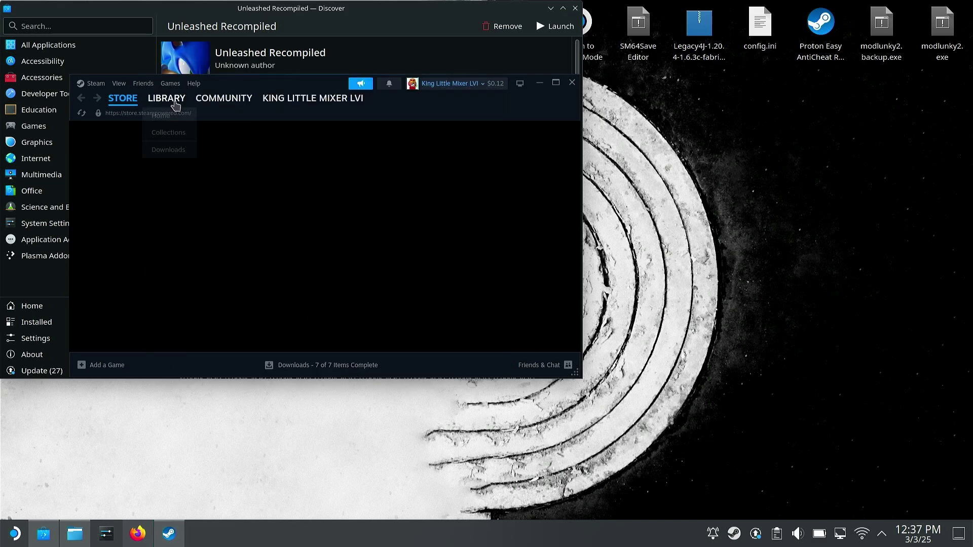
# Search the Steam library for 'unl' to confirm Unleashed Recompiled is listed, then close Steam and Discover
pyautogui.click(167, 97)
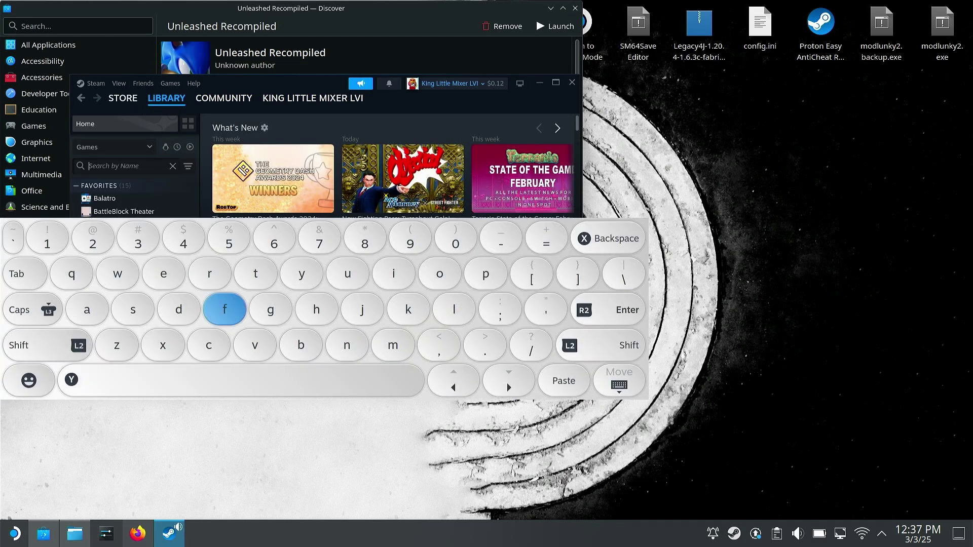
pyautogui.write('u')
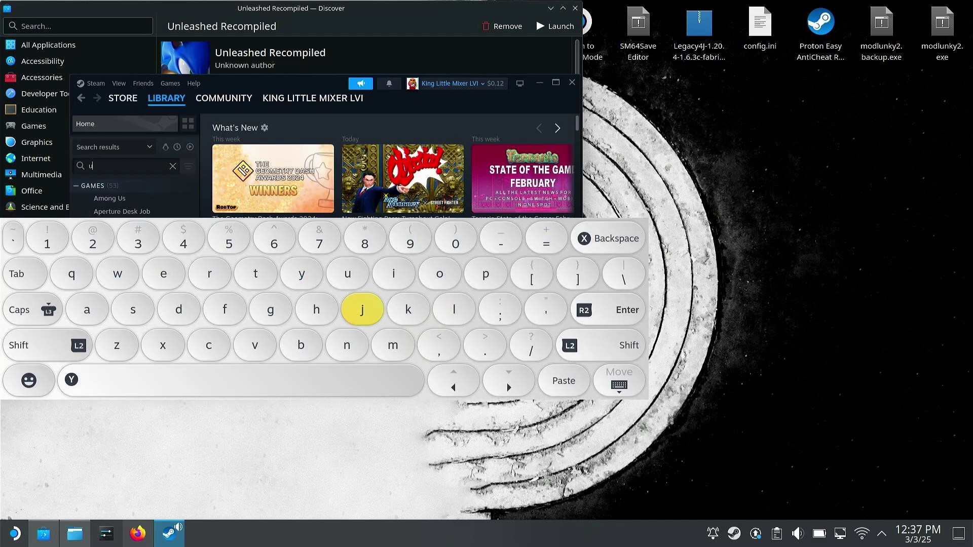
pyautogui.write('nl')
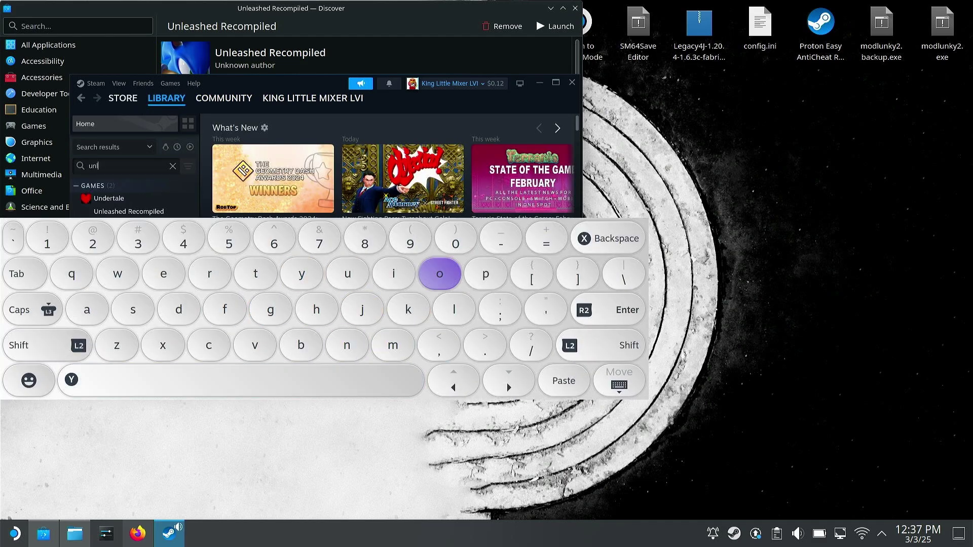
pyautogui.press('Escape')
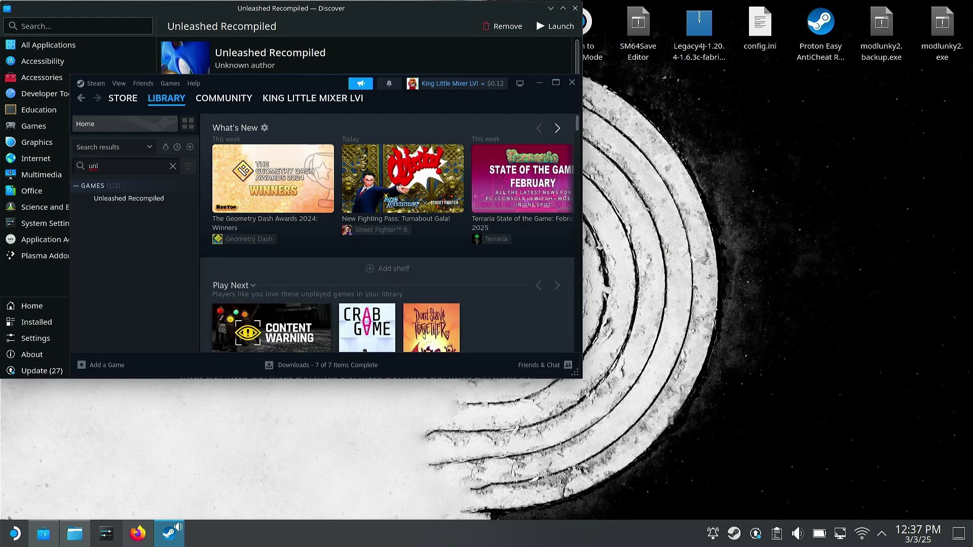
pyautogui.click(572, 83)
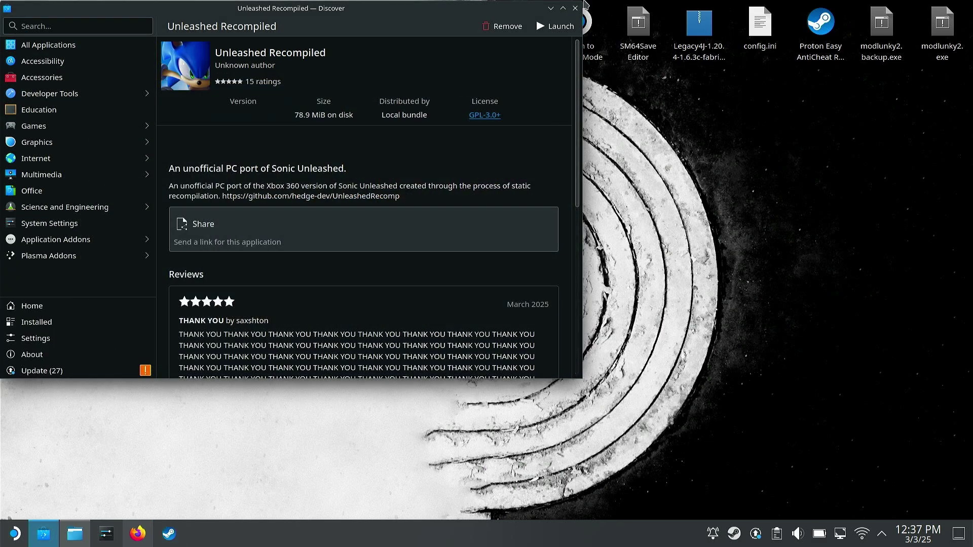
pyautogui.click(574, 10)
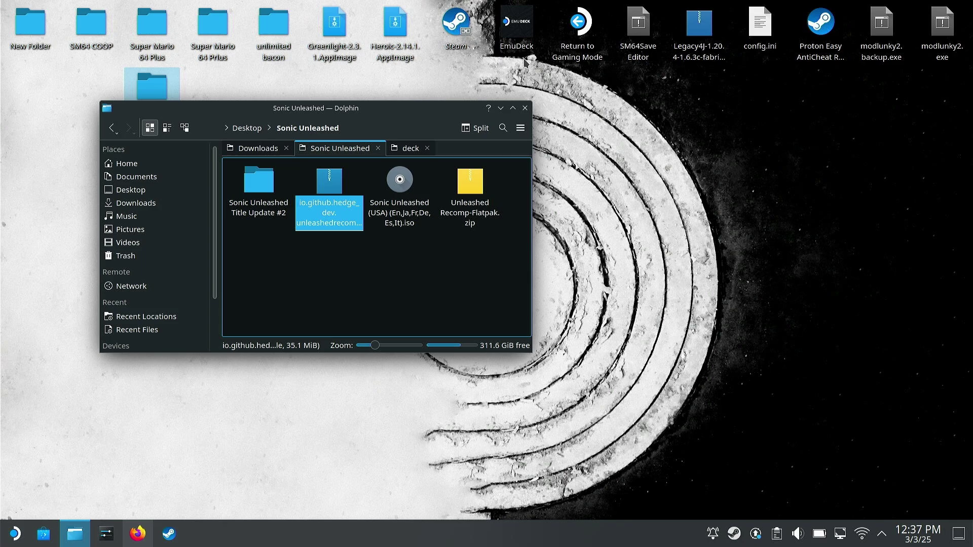
# Return to Gaming Mode and open the NON-STEAM collection in the Steam library
pyautogui.doubleClick(551, 43)
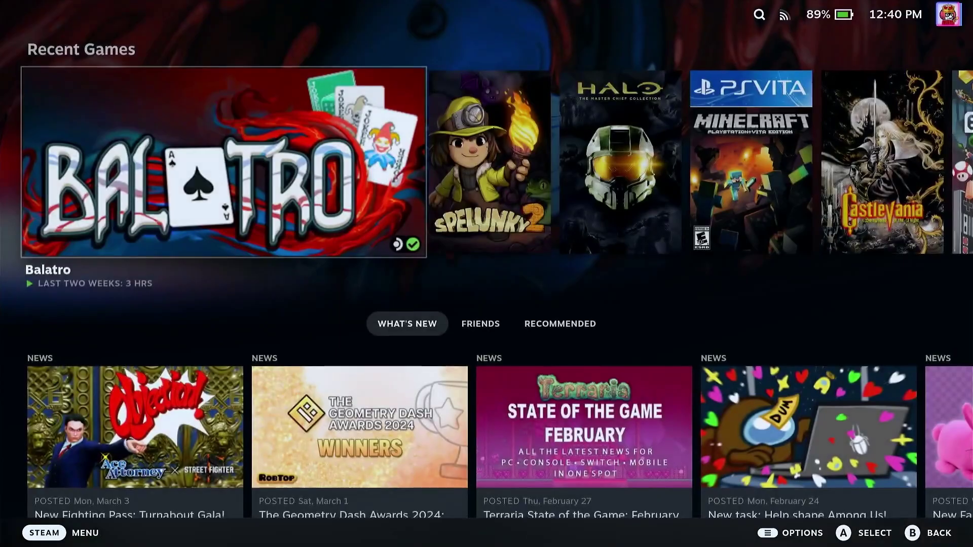
pyautogui.press('super')
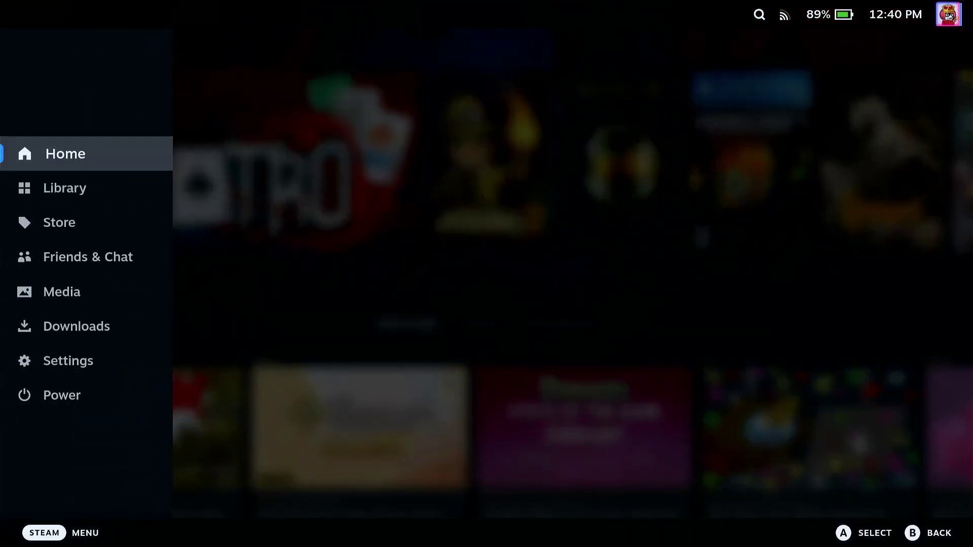
pyautogui.press('Down')
pyautogui.press('Return')
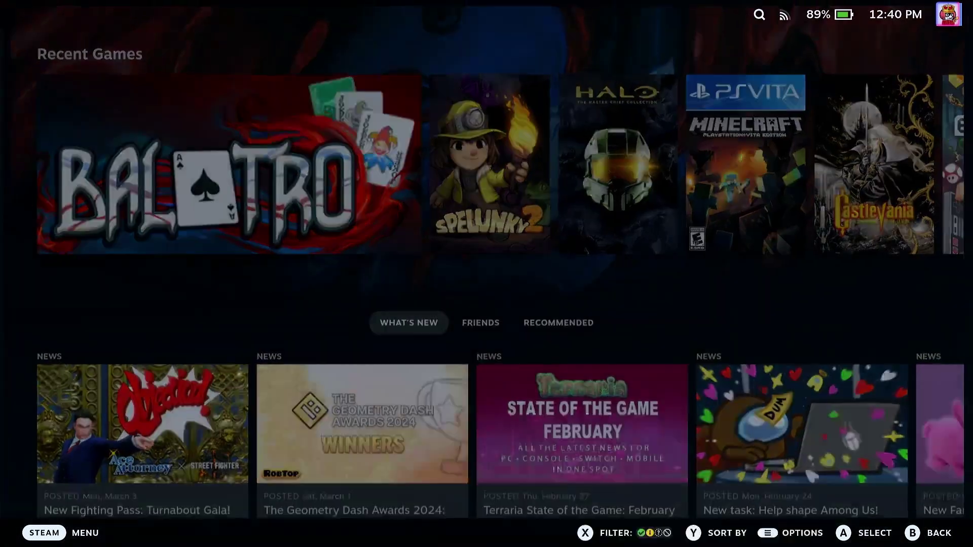
pyautogui.press('Tab')
pyautogui.press('Tab')
# Select the Unleashed Recompiled tile in the Non-Steam games grid and open its page
pyautogui.press('Down')
pyautogui.press('Down')
pyautogui.press('Down')
pyautogui.press('Down')
pyautogui.press('Down')
pyautogui.press('Down')
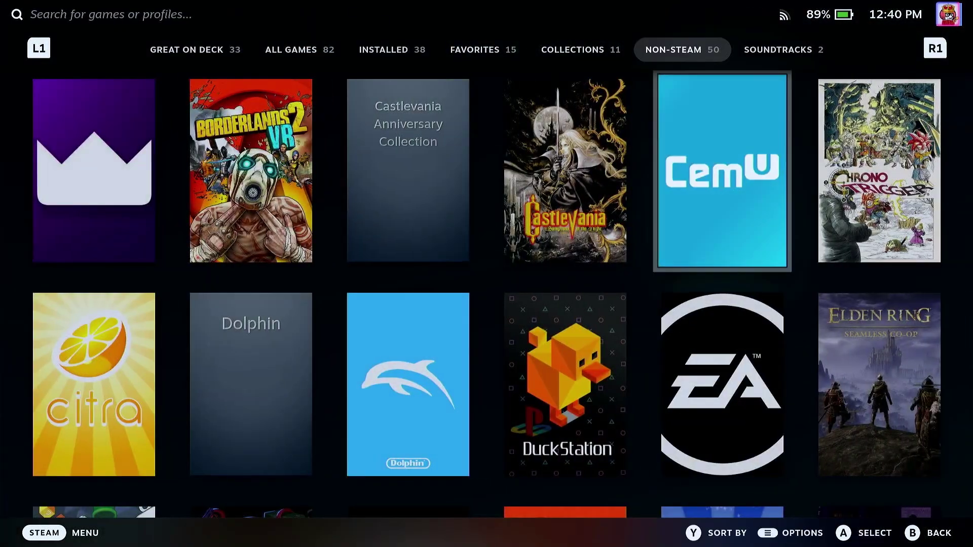
pyautogui.press('Down')
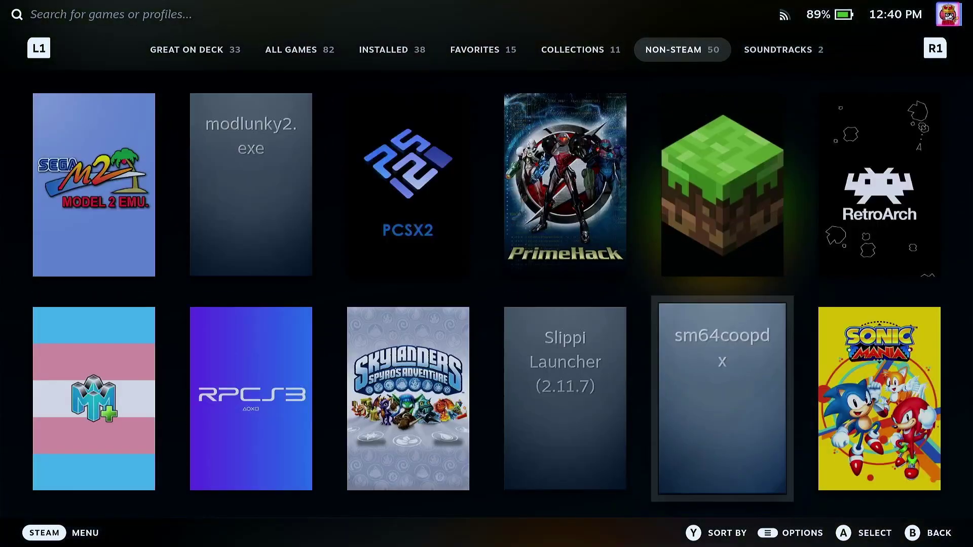
pyautogui.press('Down')
pyautogui.press('Down')
pyautogui.press('Up')
pyautogui.press('Left')
pyautogui.press('Left')
pyautogui.press('Right')
pyautogui.press('Right')
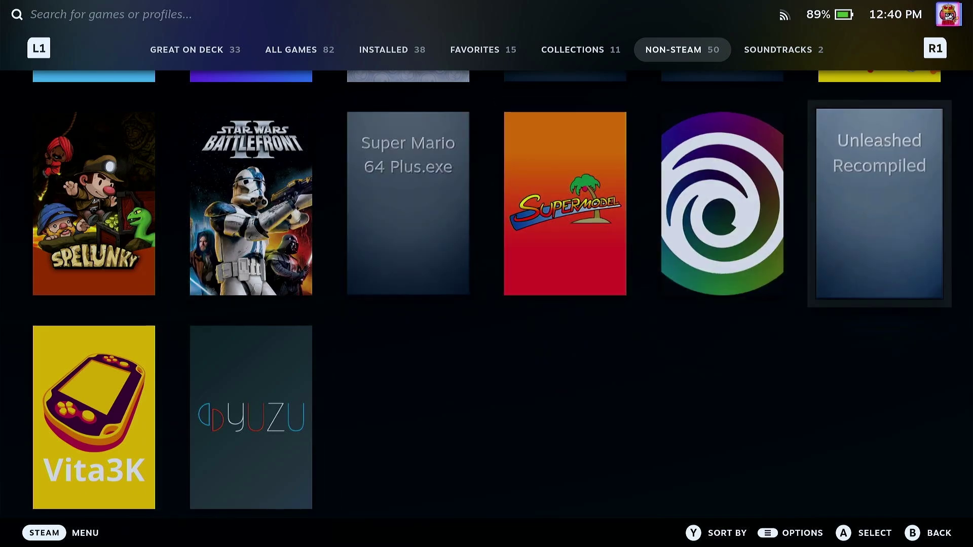
pyautogui.press('Return')
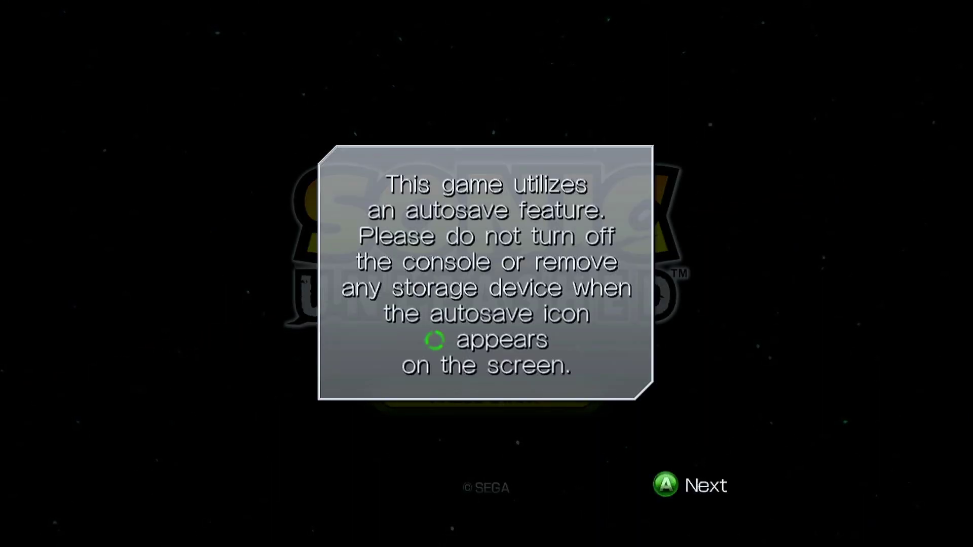
pyautogui.press('Return')
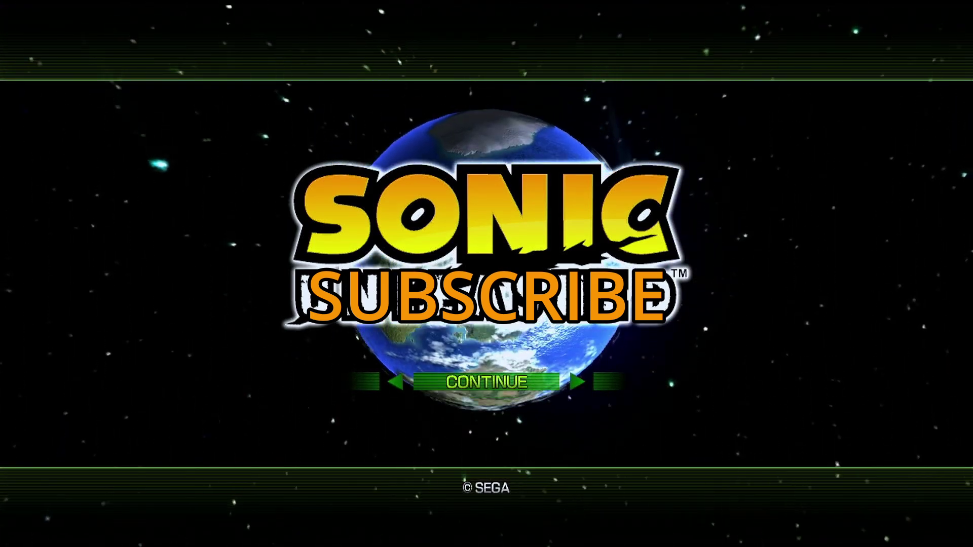
# Dismiss the start screen and cycle through the Sonic Unleashed main menu choices
pyautogui.press('Right')
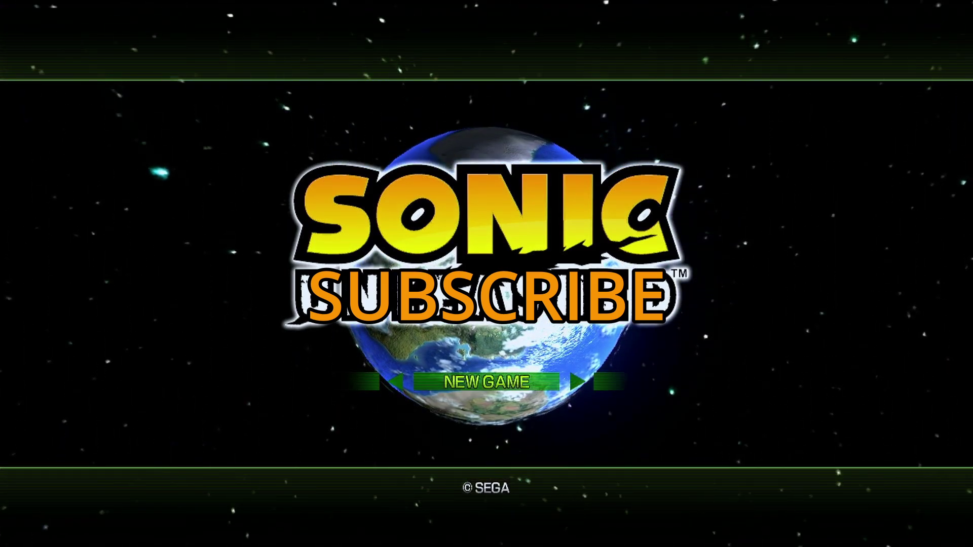